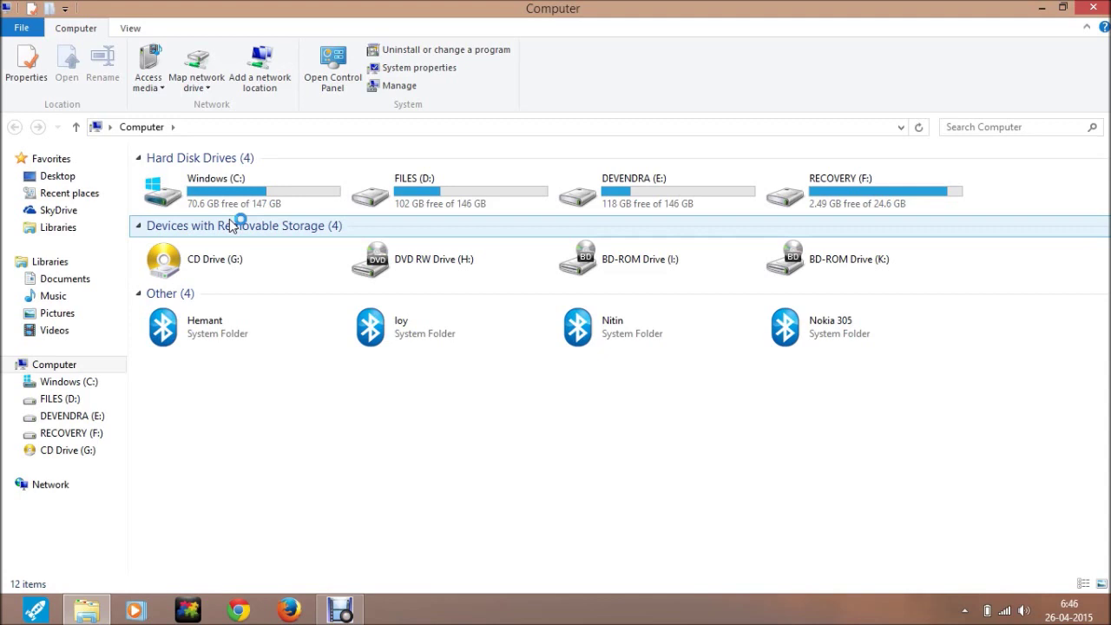
Launch the SIMULIA Abaqus 6.14 Student Edition installer from the Programs folder in Downloads and agree to install it
left_click(76, 193)
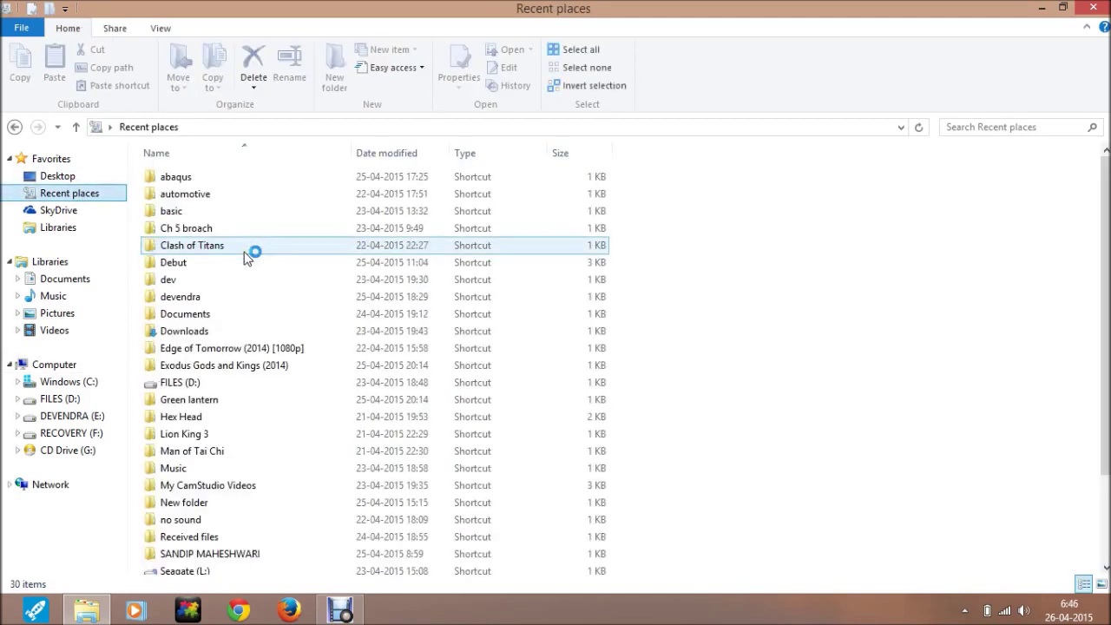
double_click(244, 331)
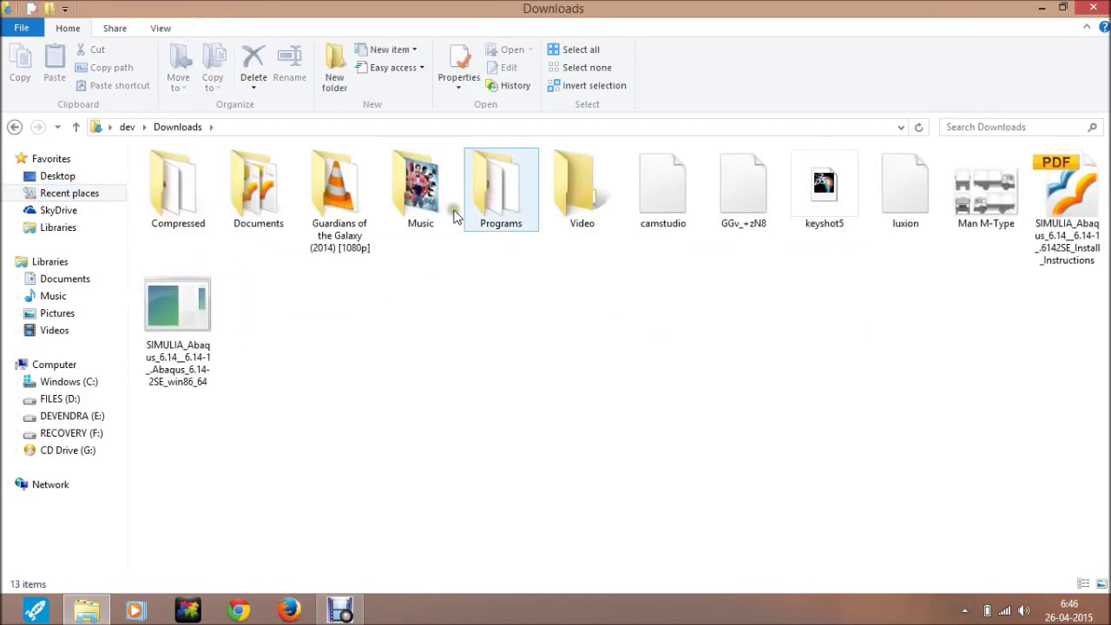
double_click(501, 203)
left_click(363, 198)
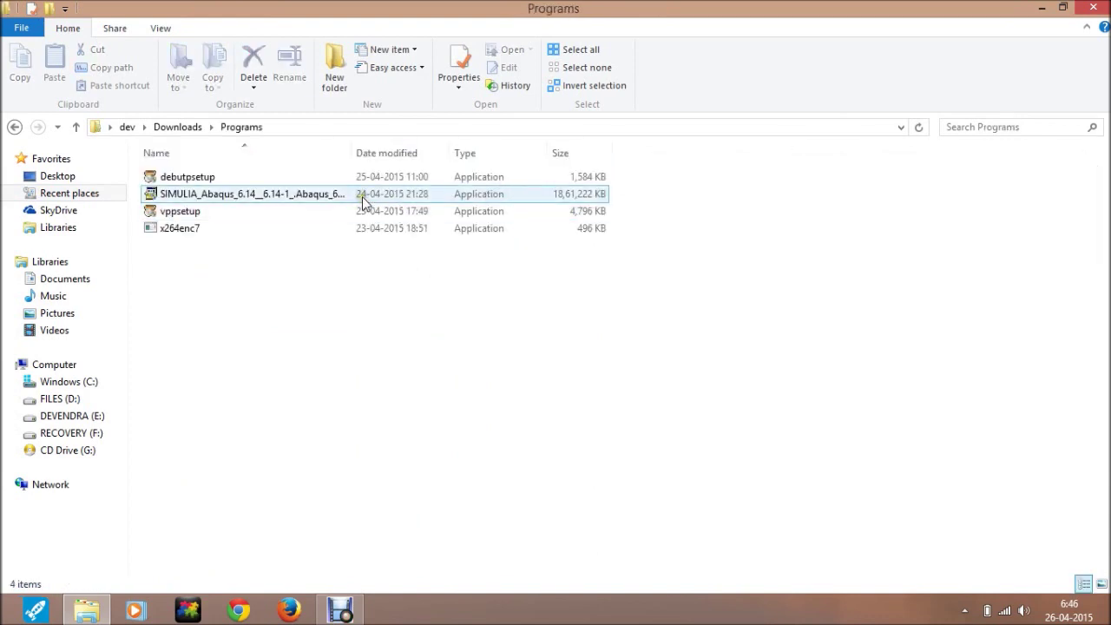
double_click(362, 197)
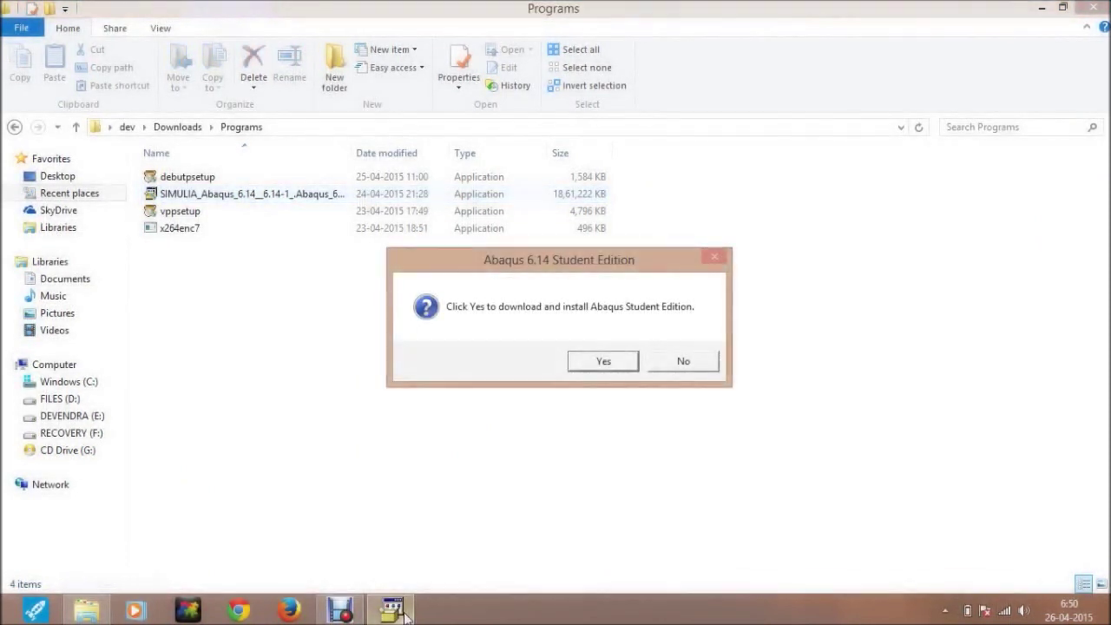
left_click(611, 364)
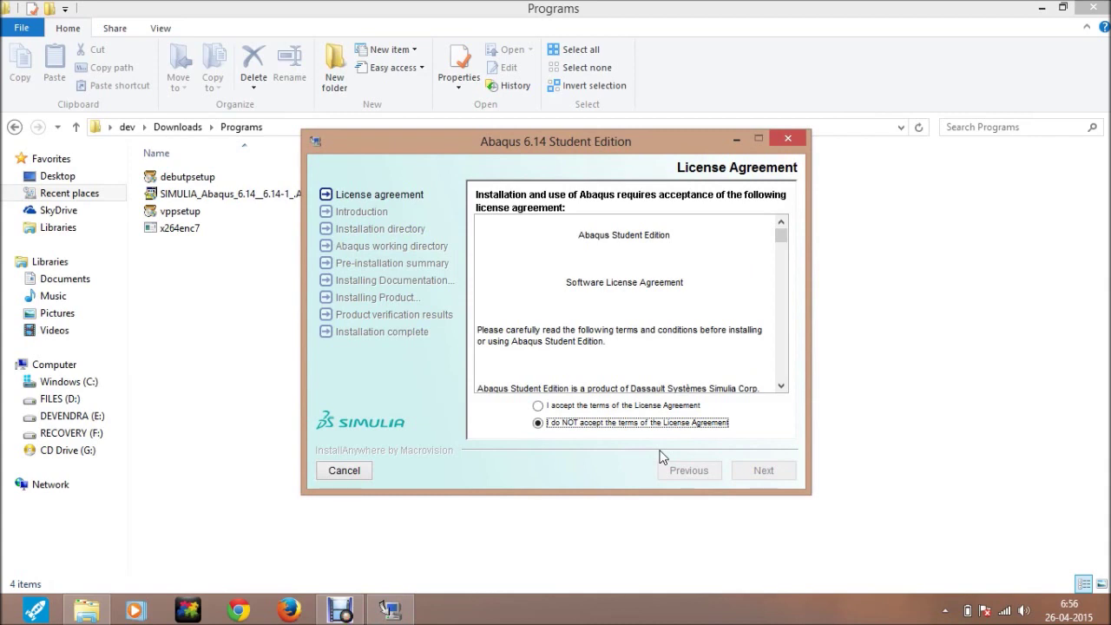
Look through the license agreement, accept its terms, and continue to the installer's introduction
left_click_drag(781, 235, 790, 300)
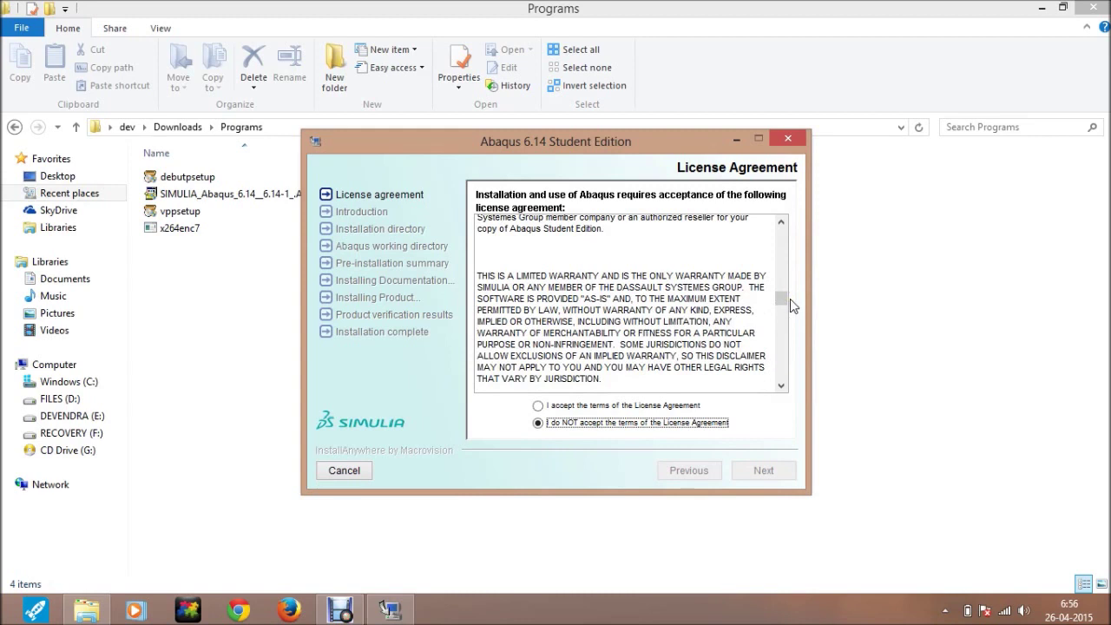
mouse_move(347, 606)
left_click(354, 613)
left_click(389, 543)
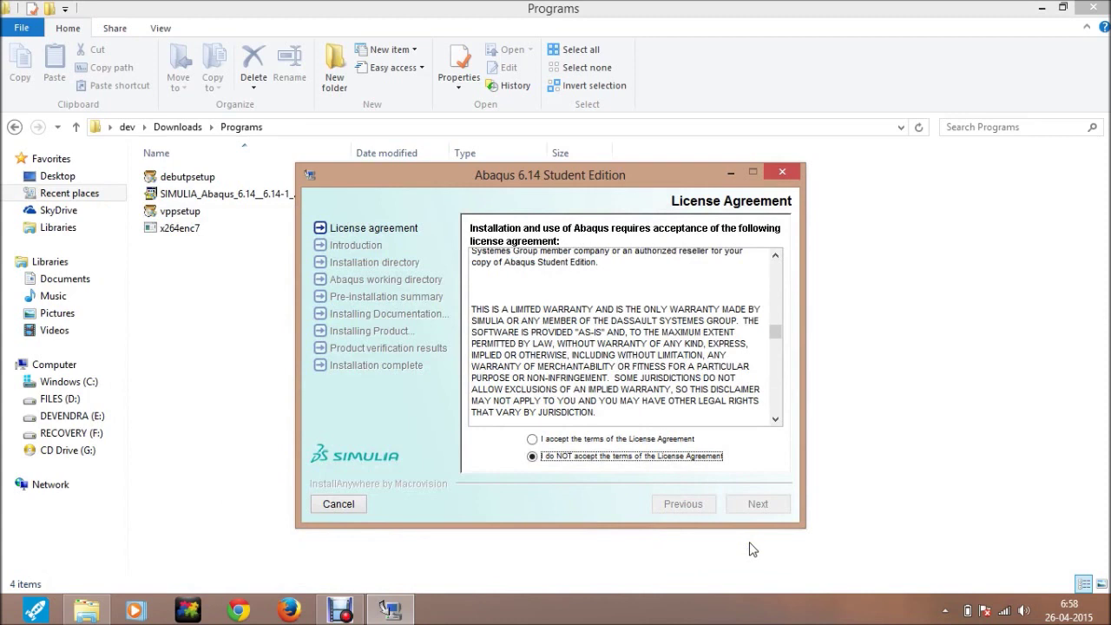
left_click(576, 437)
left_click(532, 439)
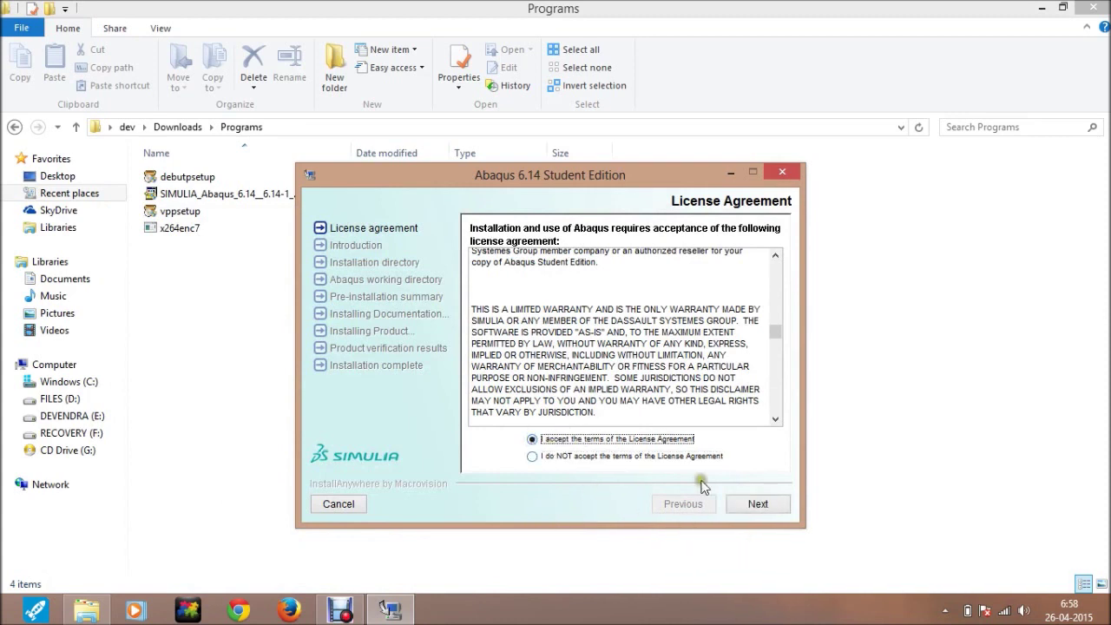
left_click(778, 506)
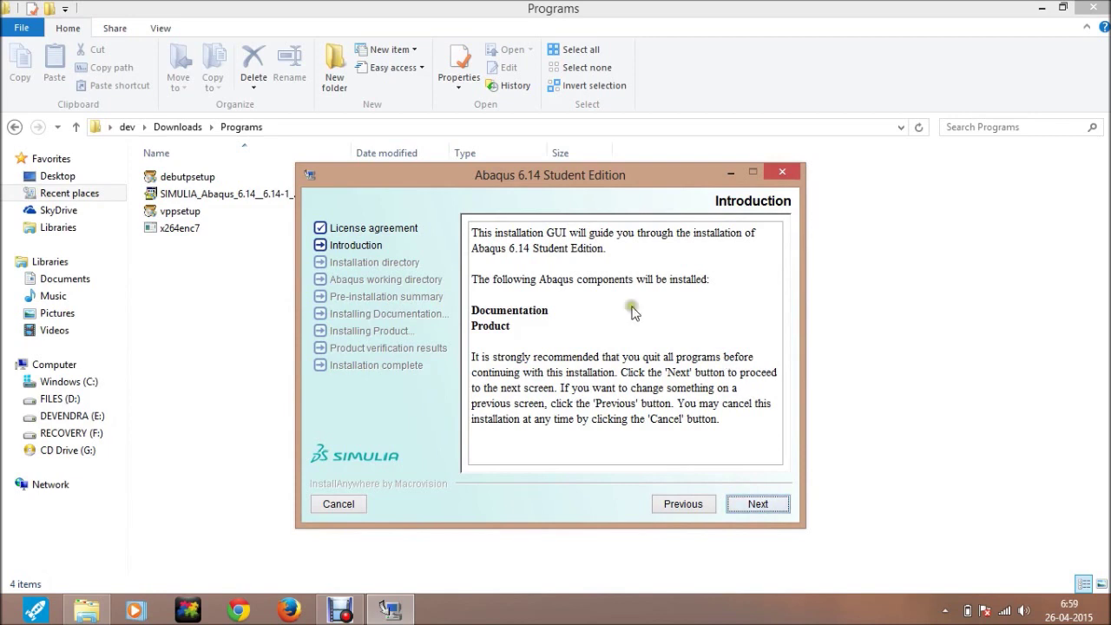
Continue past the introduction and create C:\SIMULIA as the installation directory
left_click_drag(524, 249, 599, 254)
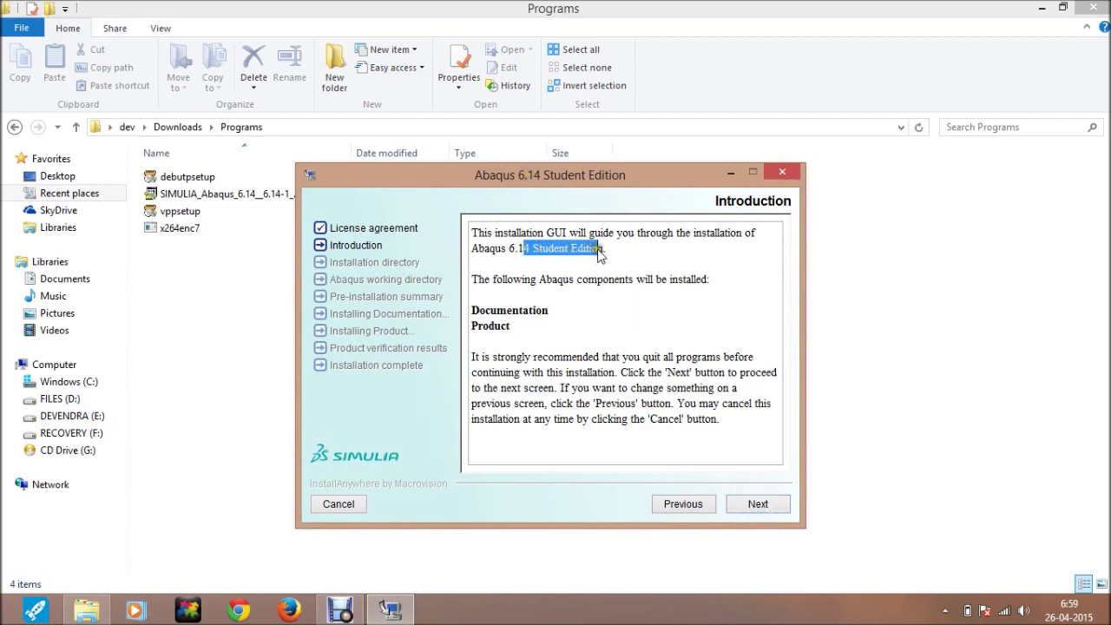
left_click(681, 340)
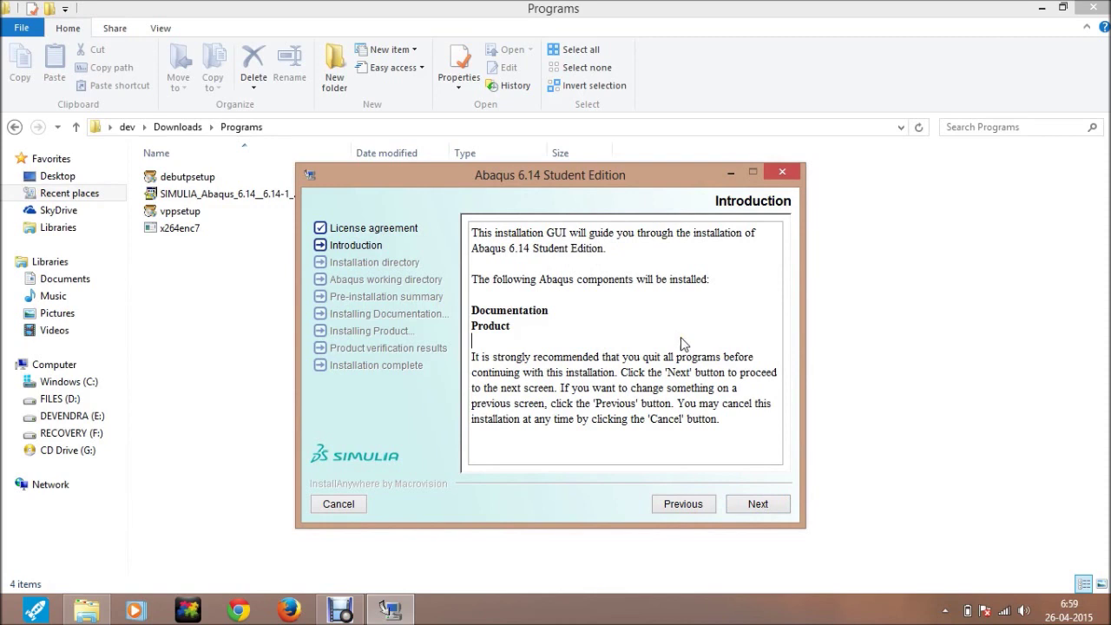
left_click(750, 504)
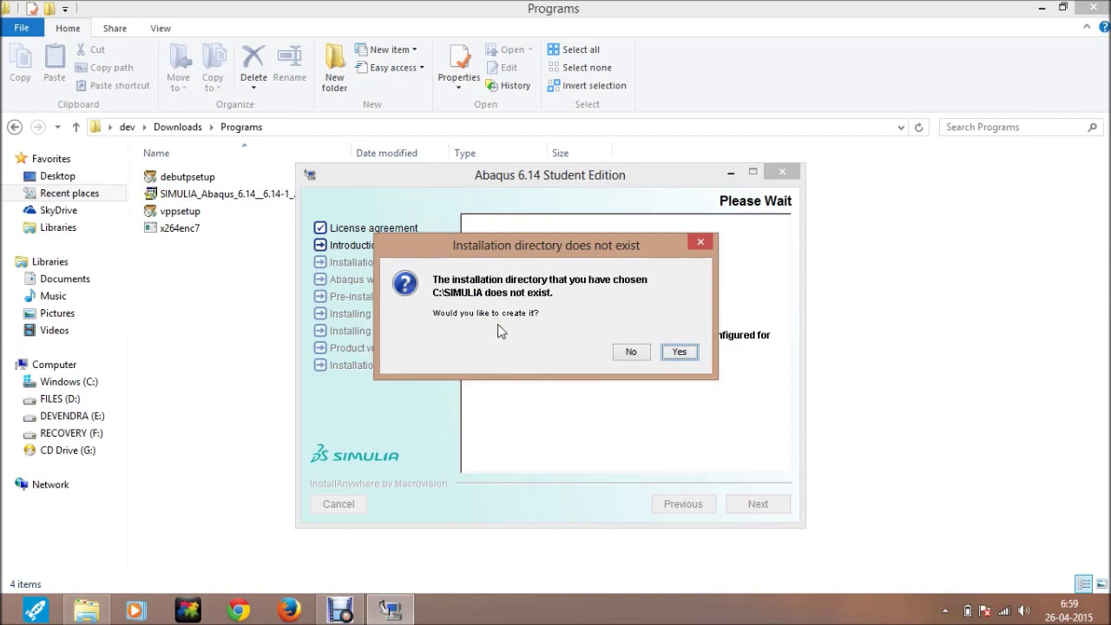
left_click(676, 354)
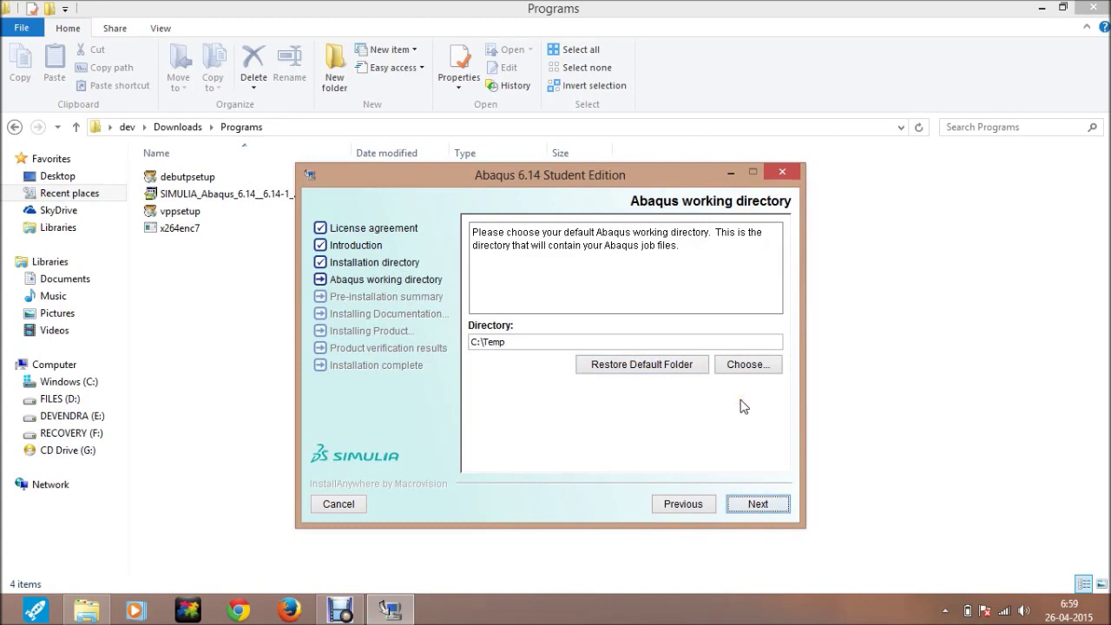
Run the installation with C:\Temp as the Abaqus working directory and finish the installer
left_click(749, 506)
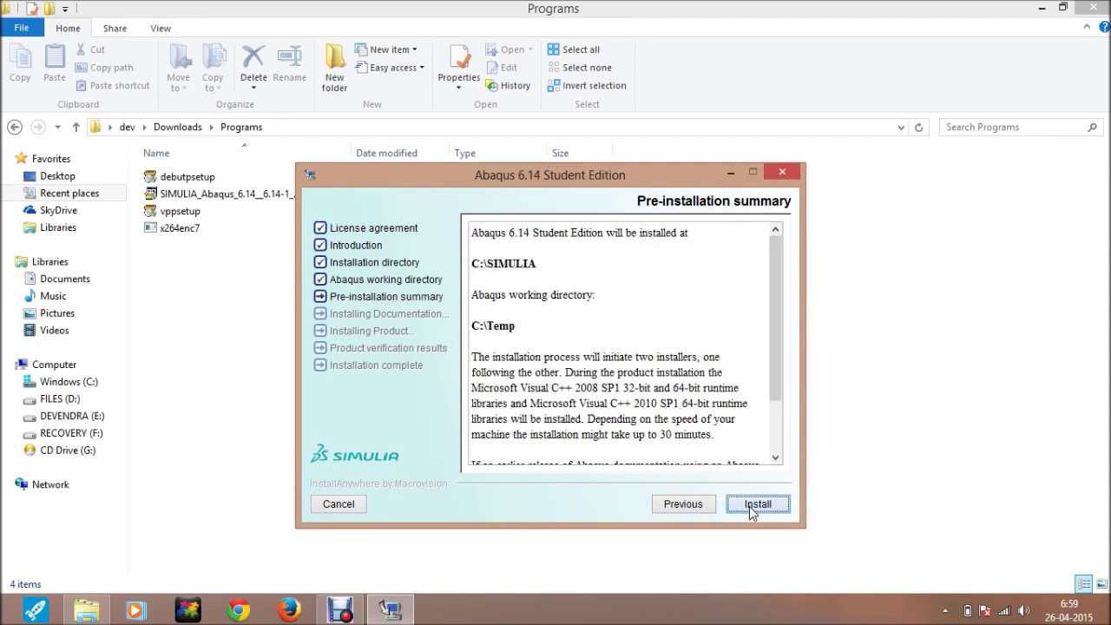
left_click(750, 506)
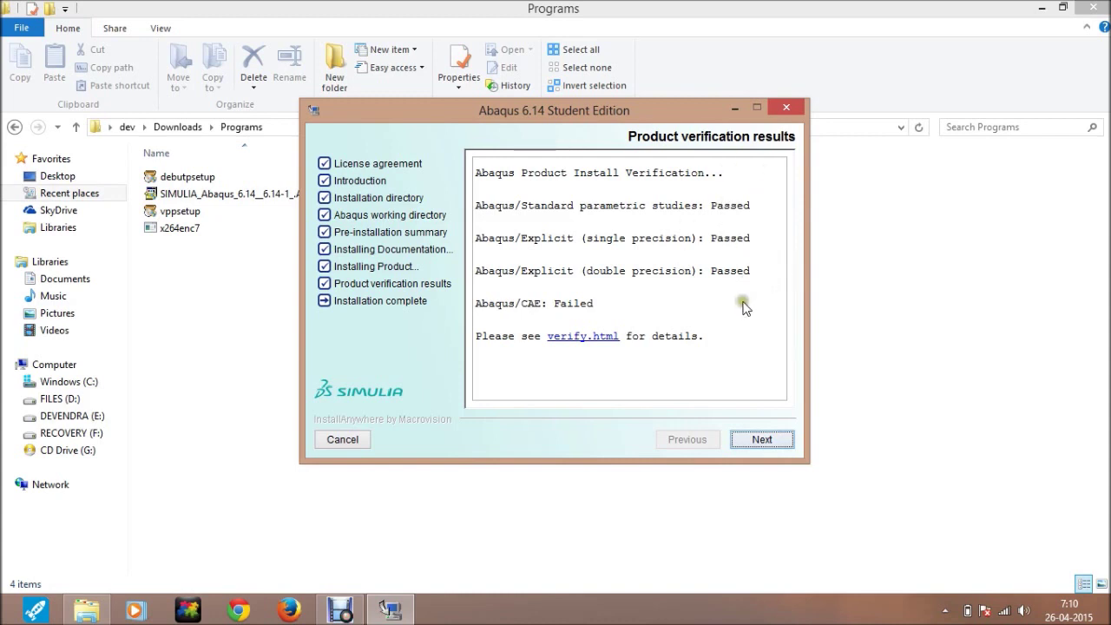
left_click(750, 437)
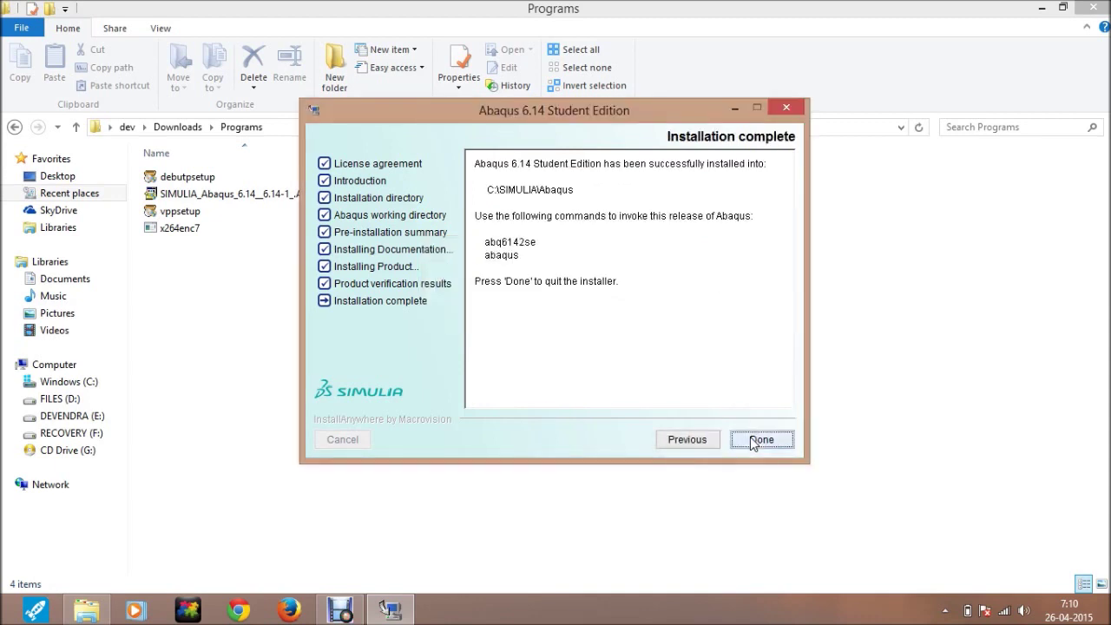
left_click(753, 440)
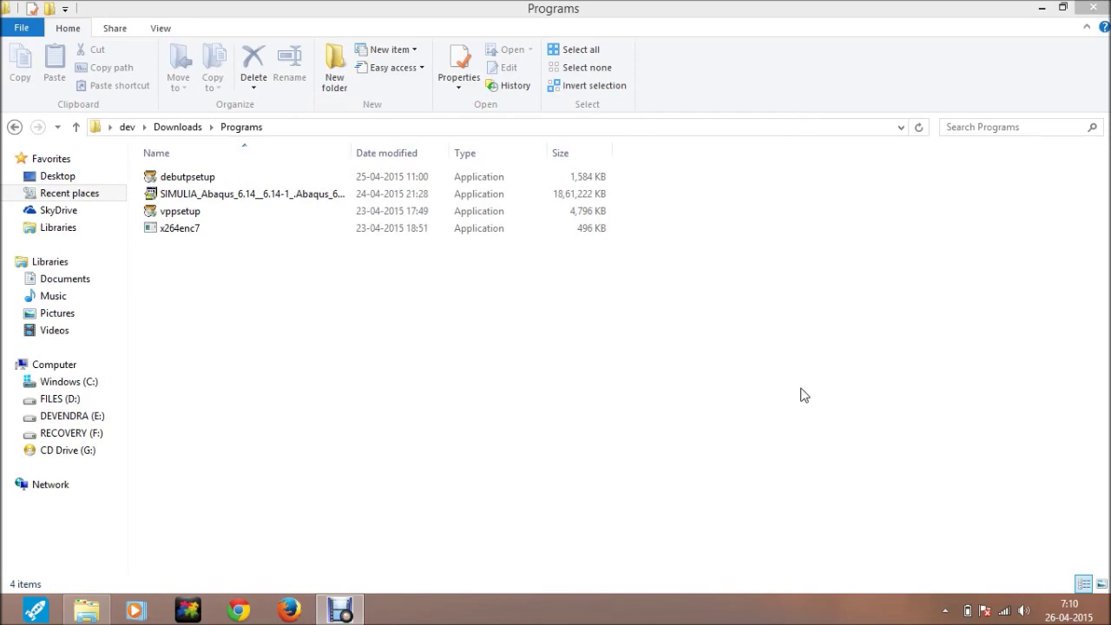
Search the installed apps for "aba", launch Abaqus CAE, and close the Start Session dialog
key("super")
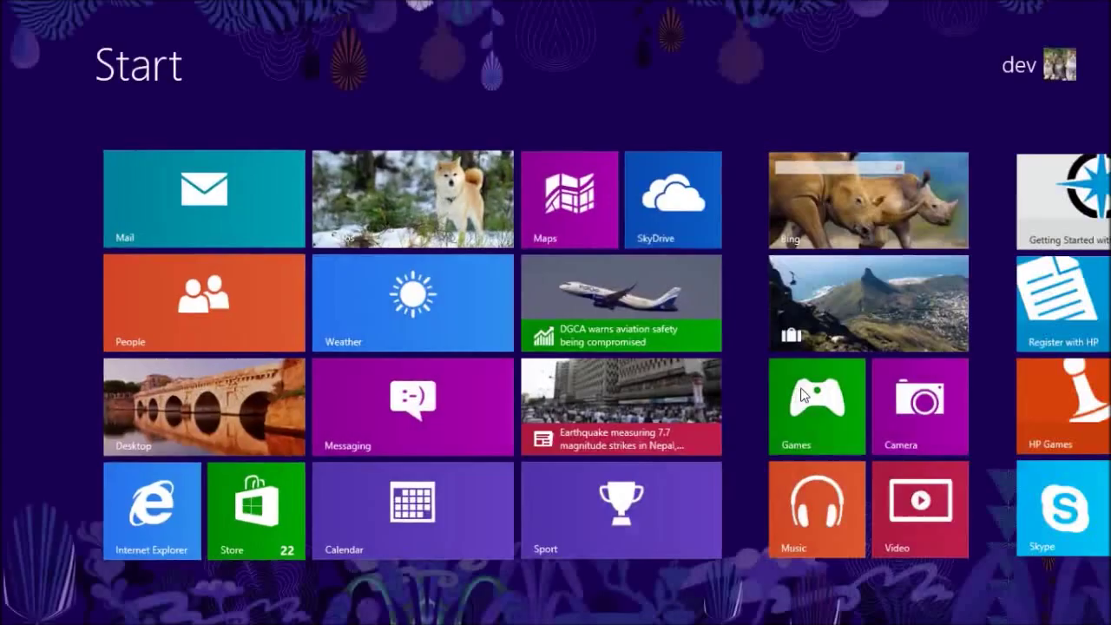
type("aba")
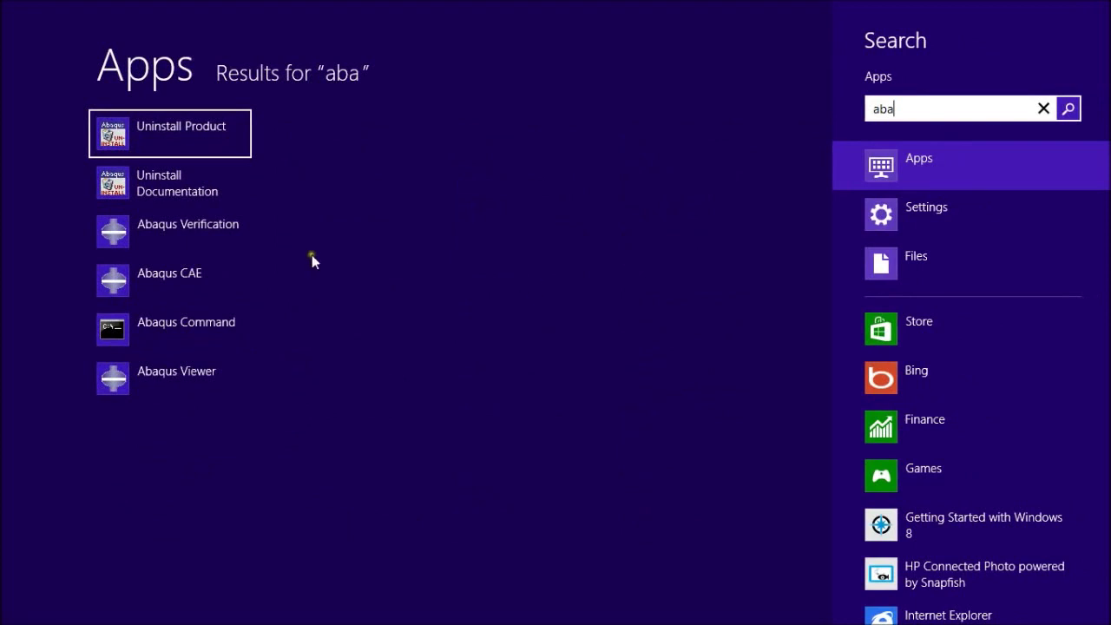
left_click(199, 271)
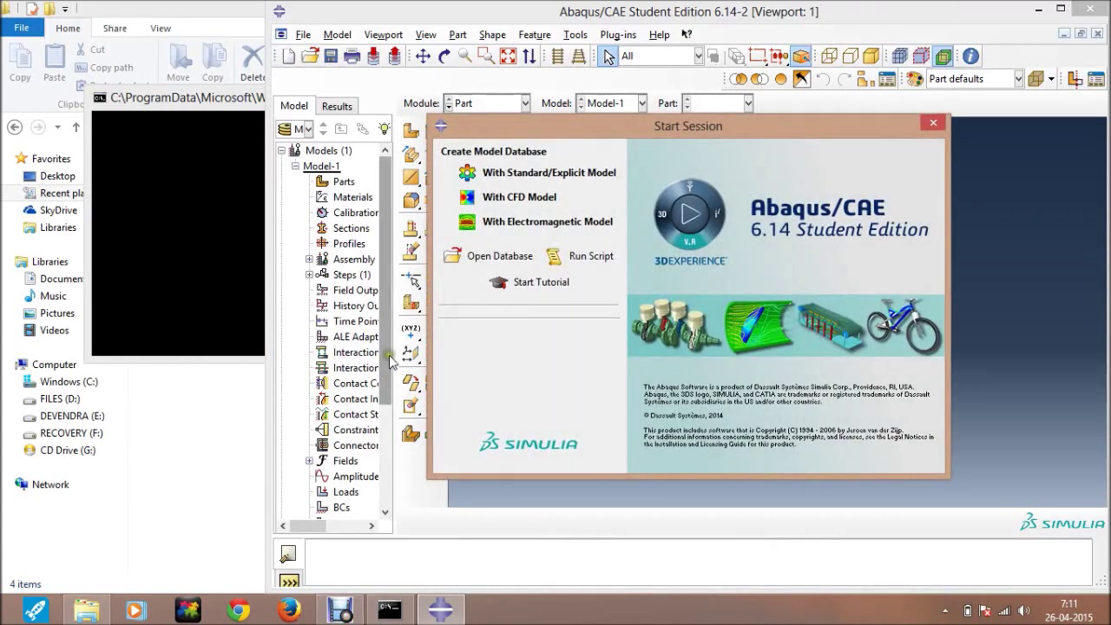
left_click(587, 127)
left_click_drag(587, 127, 380, 41)
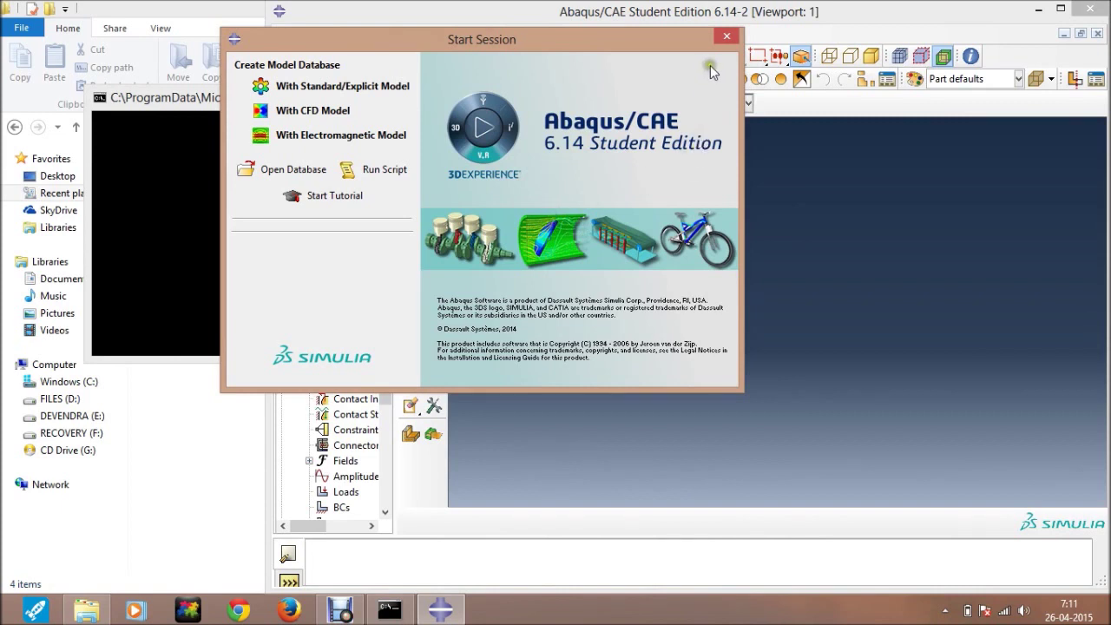
left_click(727, 40)
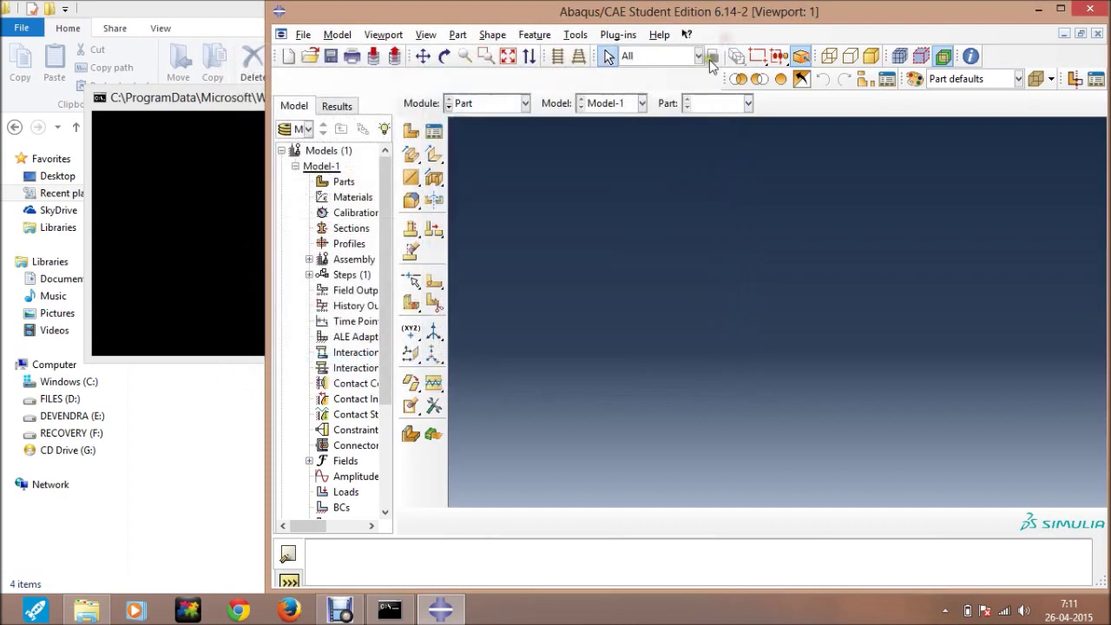
View the Abaqus licensing information and close it
left_click(651, 36)
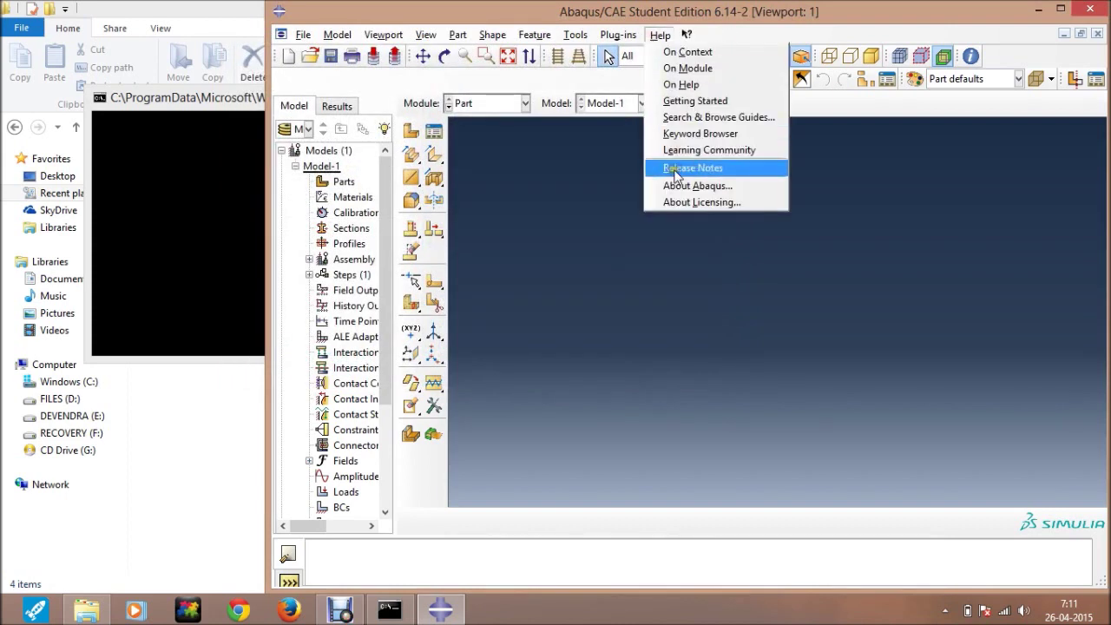
left_click(682, 204)
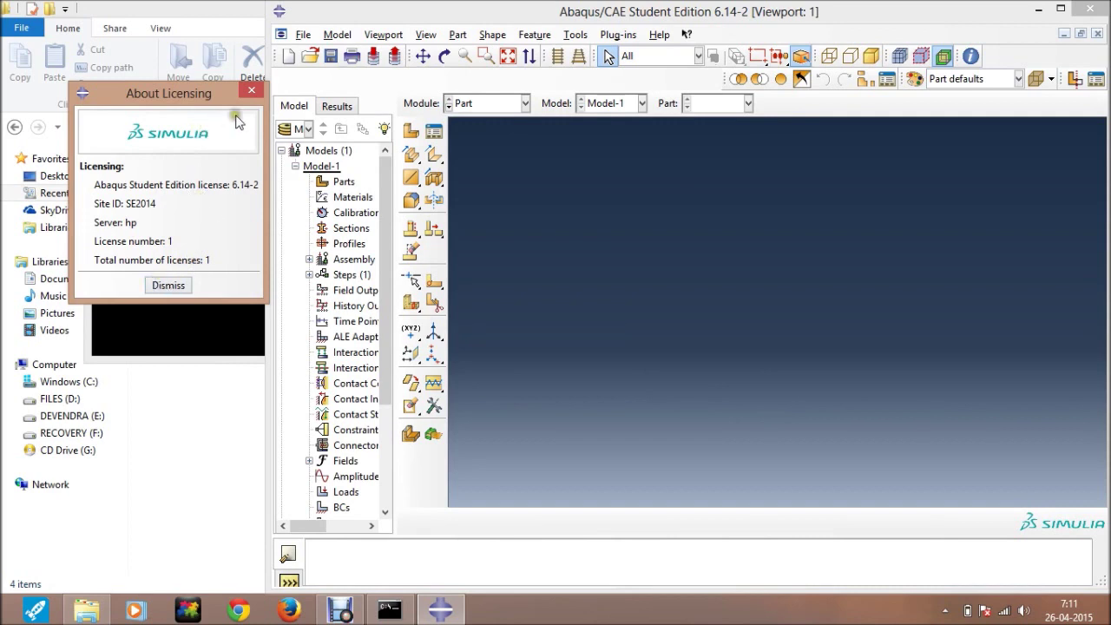
left_click(252, 90)
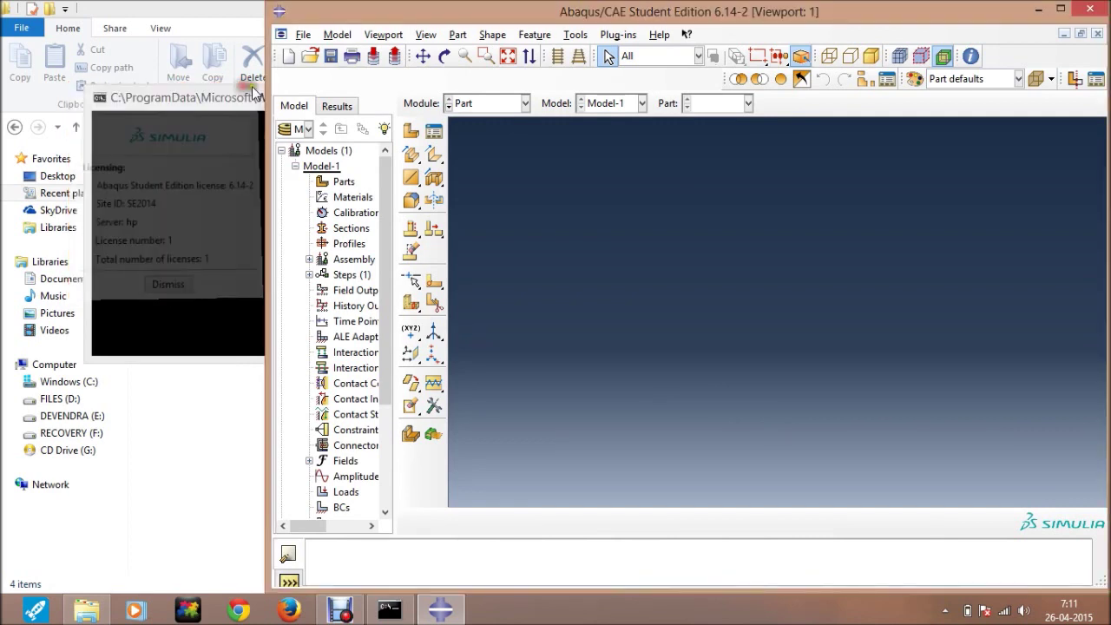
Read through the About Abaqus version and copyright information to its end, and close it
left_click(671, 38)
left_click(694, 188)
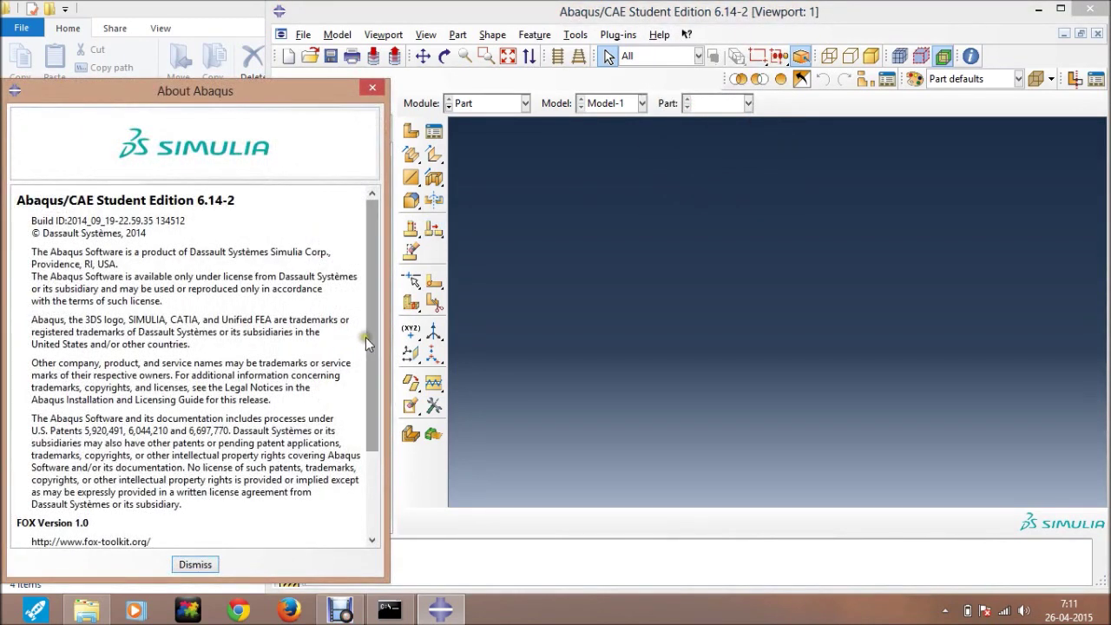
left_click_drag(373, 345, 391, 439)
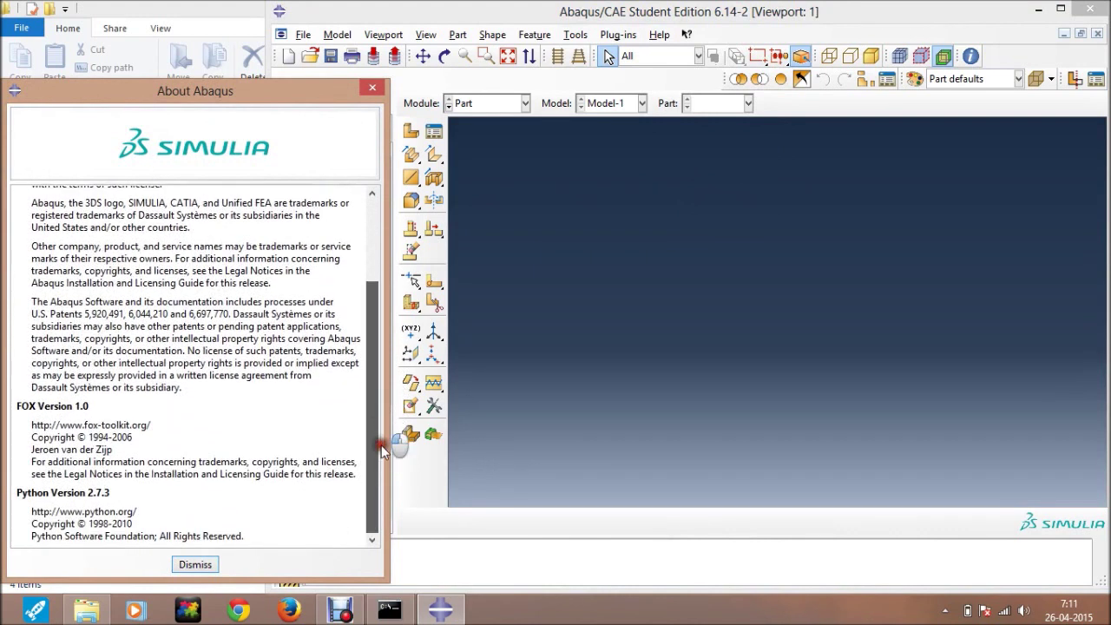
left_click(372, 88)
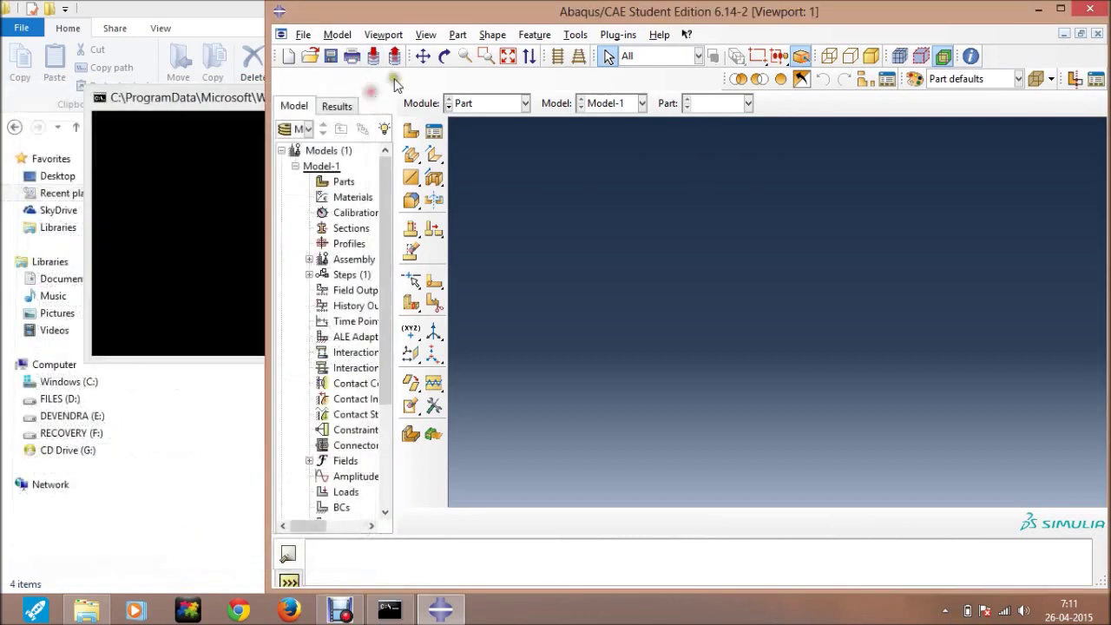
Maximize the Abaqus/CAE window
double_click(566, 12)
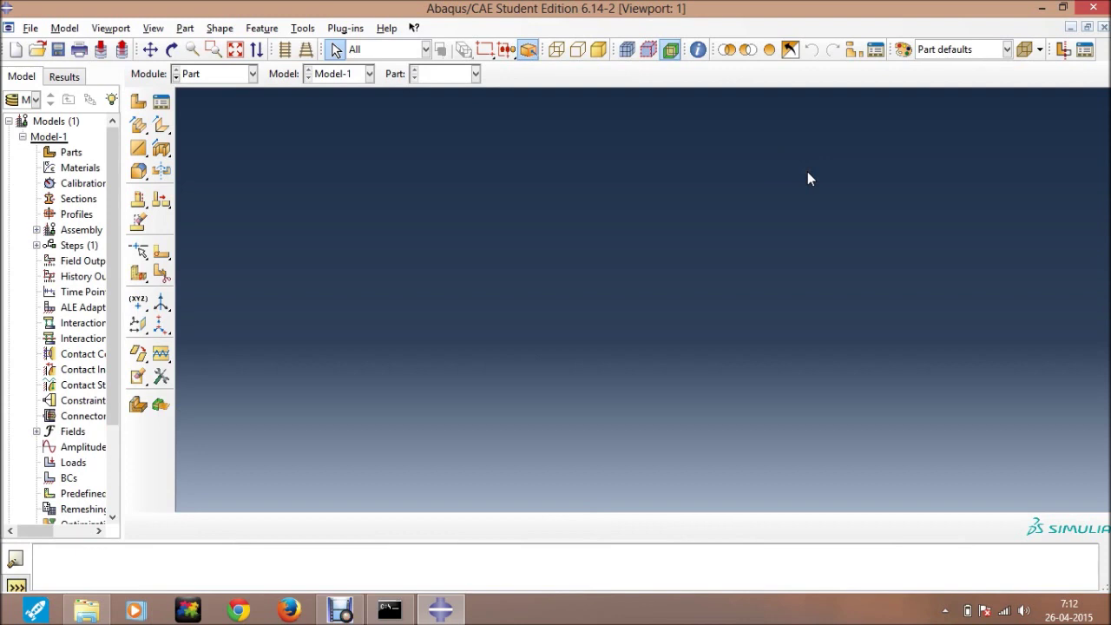
left_click(662, 311)
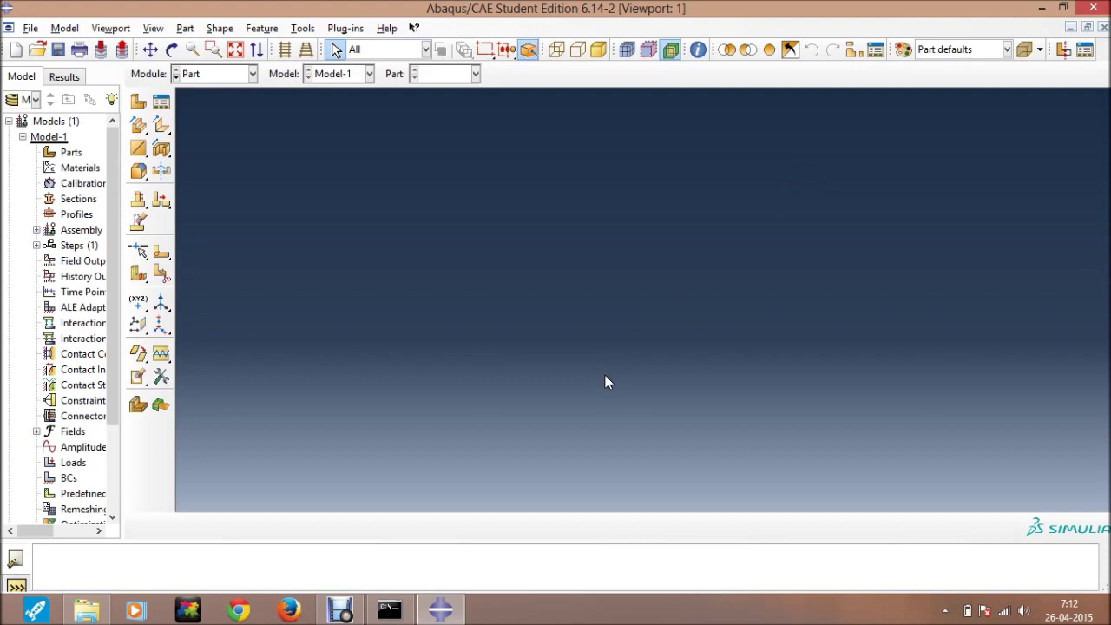